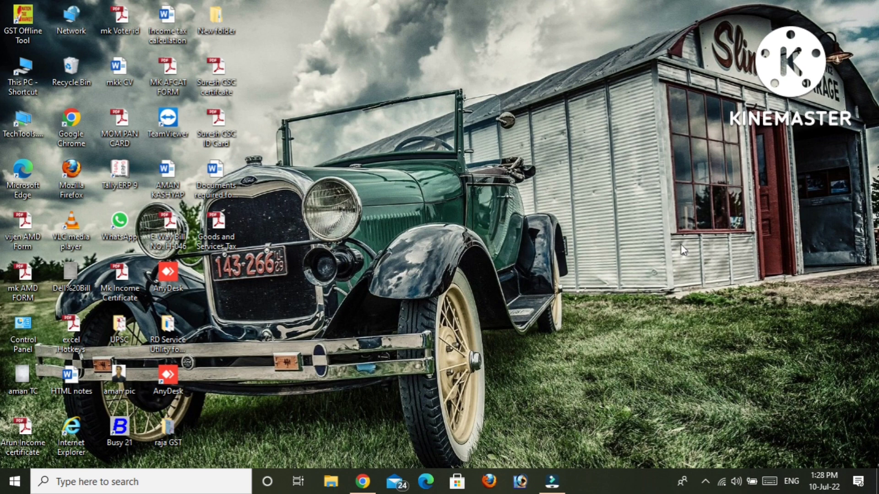
Step: Load the gst.gov.in portal in Chrome by entering gst in the address bar
left_click(362, 482)
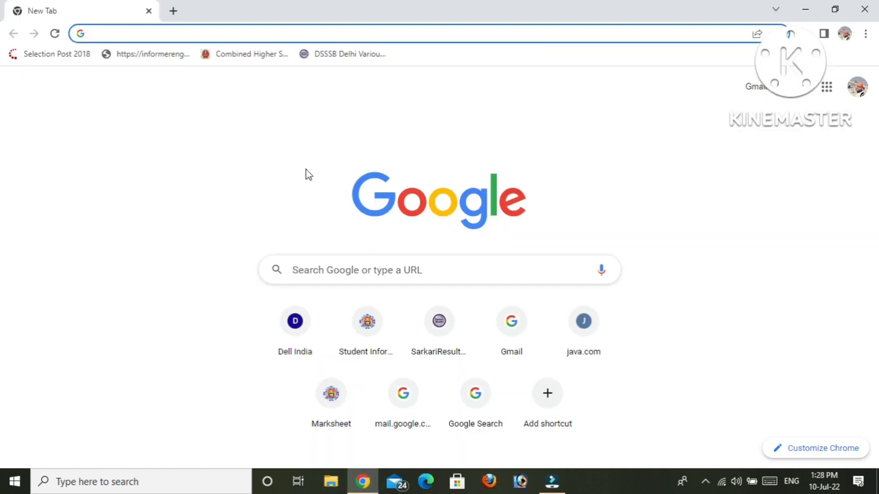
left_click(141, 36)
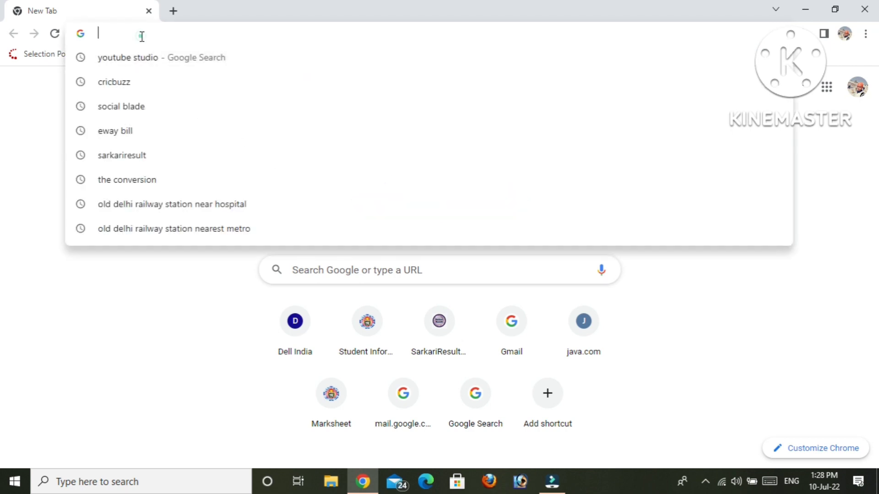
type("gst.gov.in")
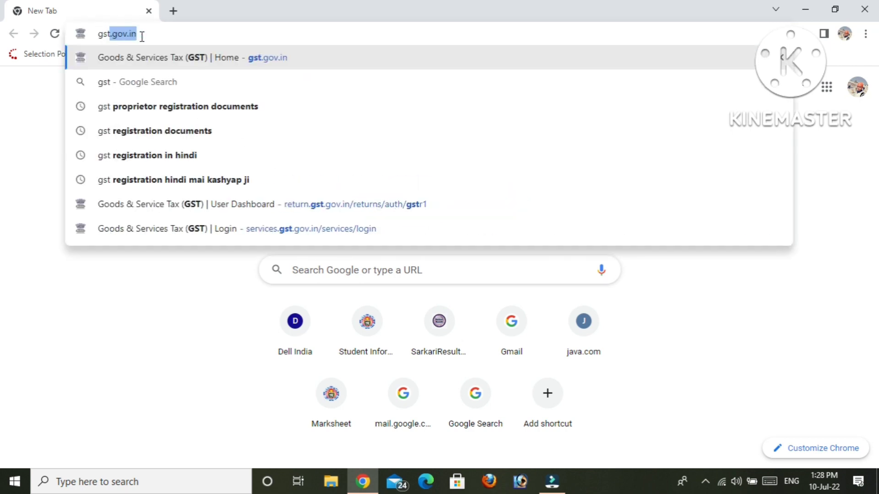
key("Return")
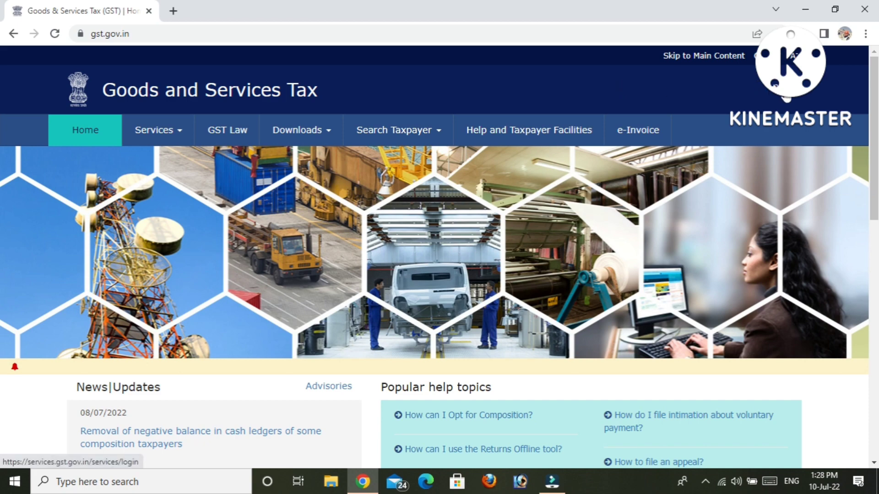
Step: On the login page, replace the prefilled username with the account's username
left_click(786, 95)
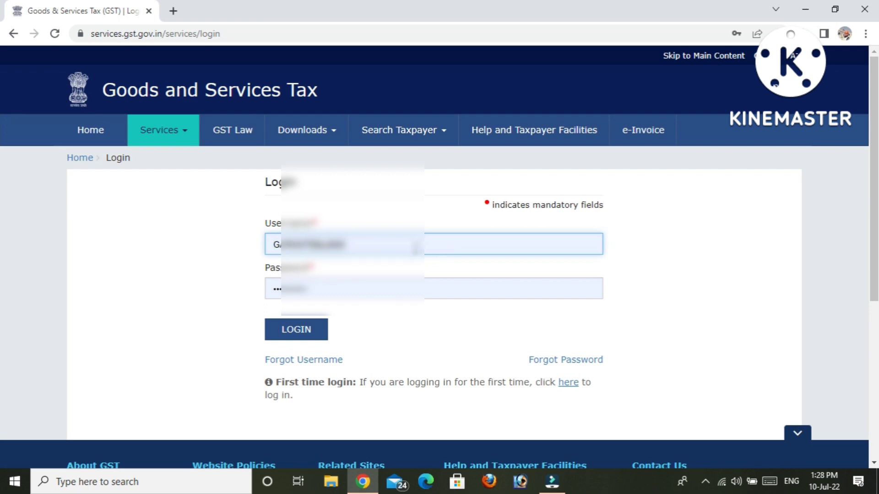
double_click(402, 244)
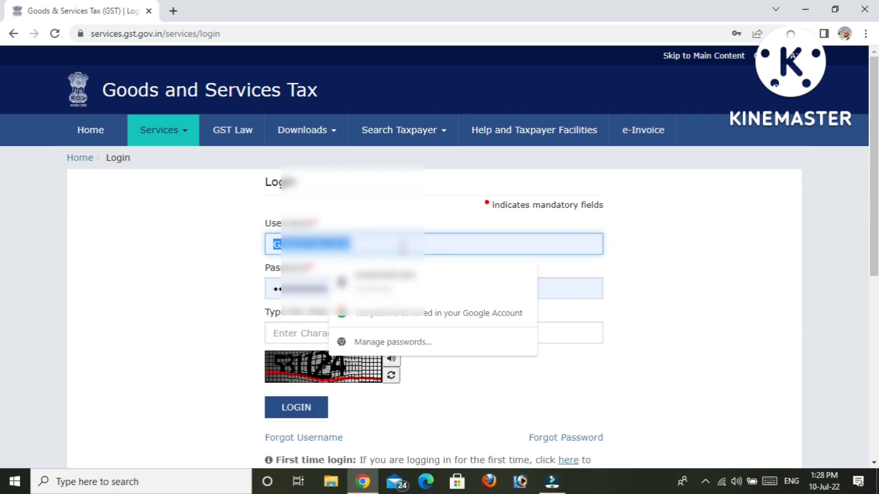
key("BackSpace")
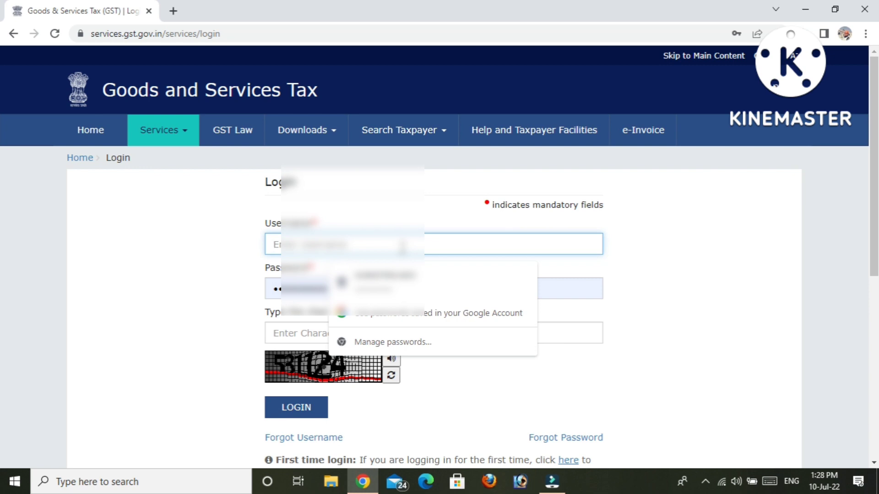
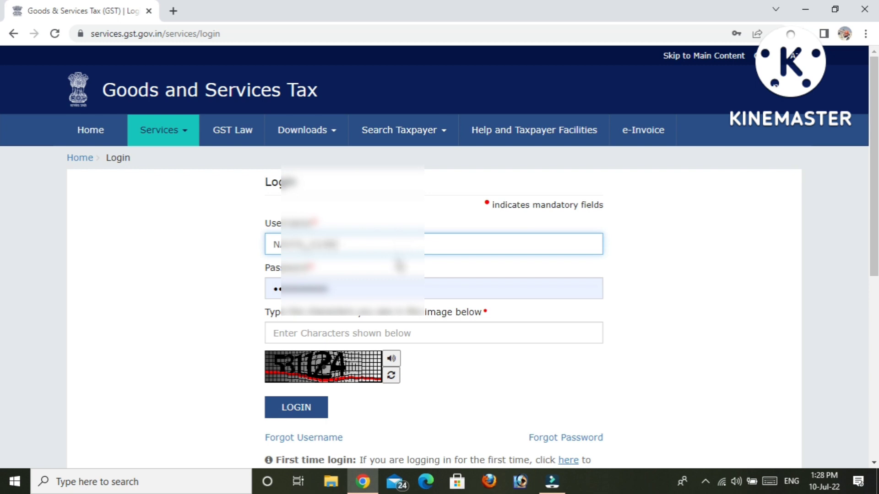
Step: Enter the account password and the captcha, then submit the login
left_click(336, 289)
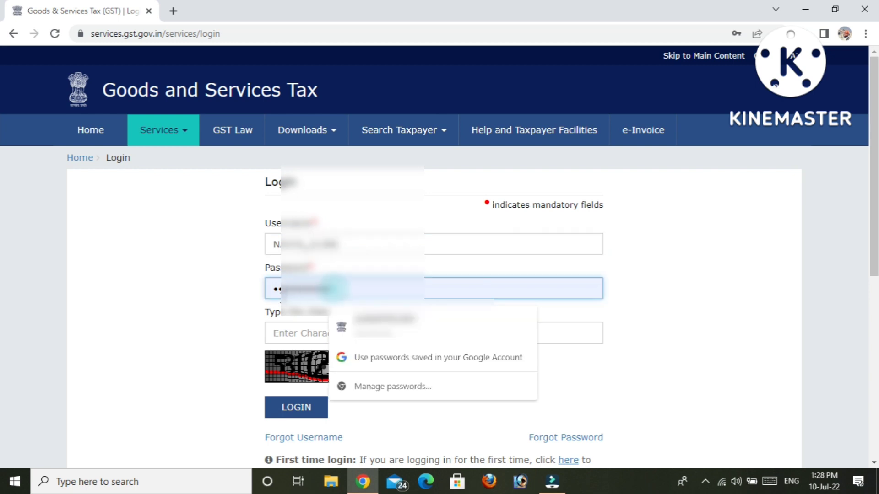
key("BackSpace")
key("BackSpace")
key("BackSpace")
key("BackSpace")
key("BackSpace")
key("BackSpace")
key("BackSpace")
key("BackSpace")
key("BackSpace")
key("BackSpace")
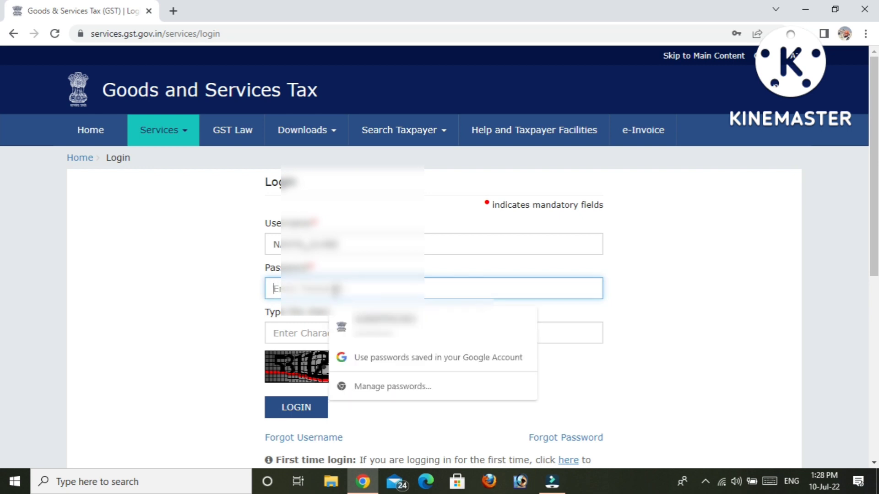
type("•••••")
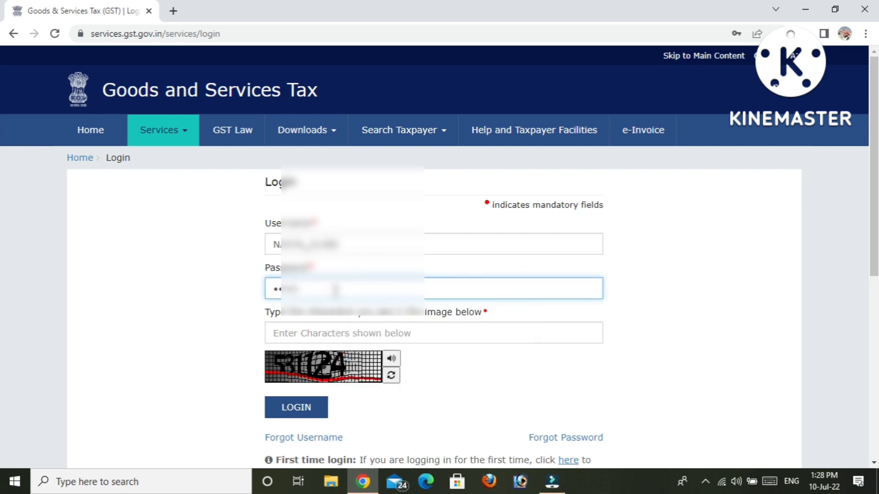
type("••••••••")
left_click(344, 333)
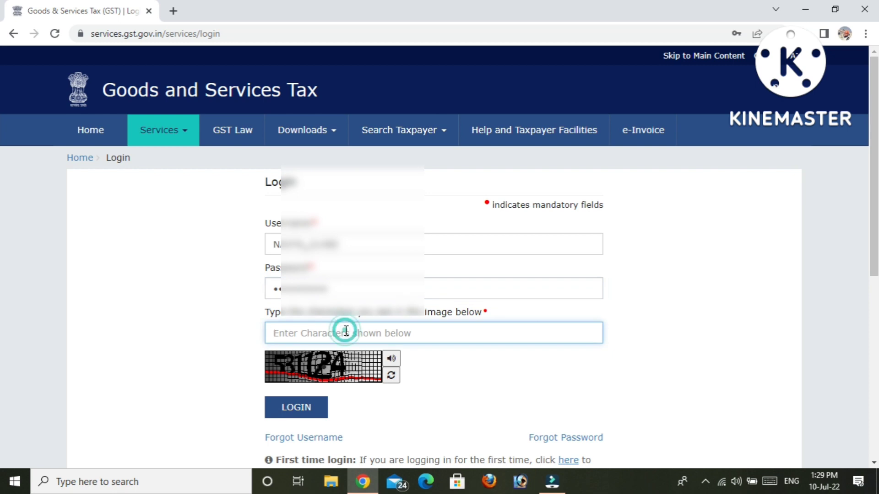
type("531124")
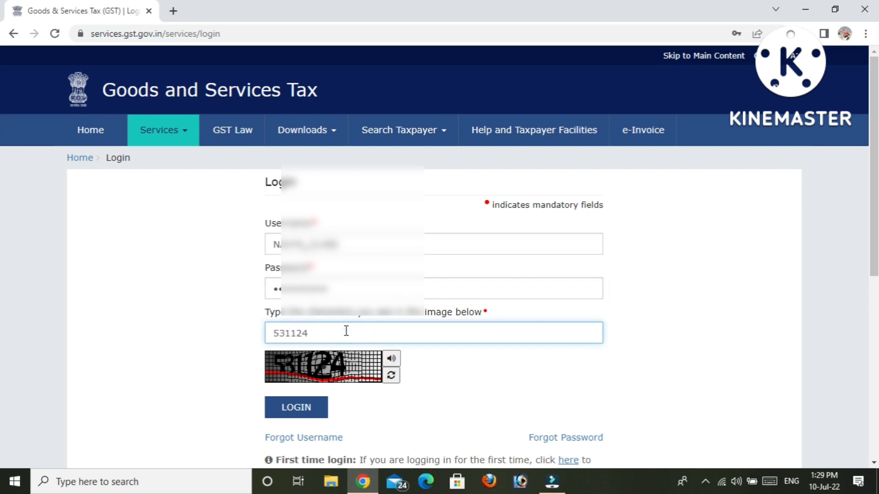
left_click(299, 410)
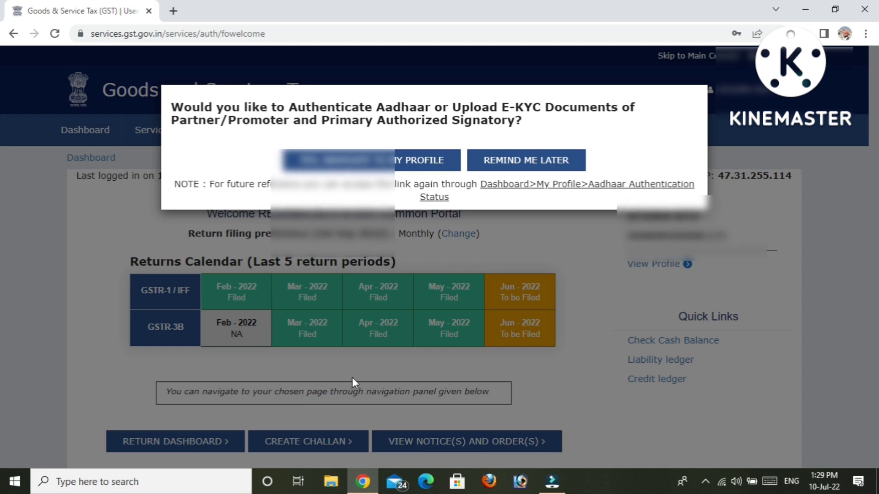
Step: Postpone the Aadhaar prompt with Remind Me Later and go to the Return Dashboard
left_click(532, 164)
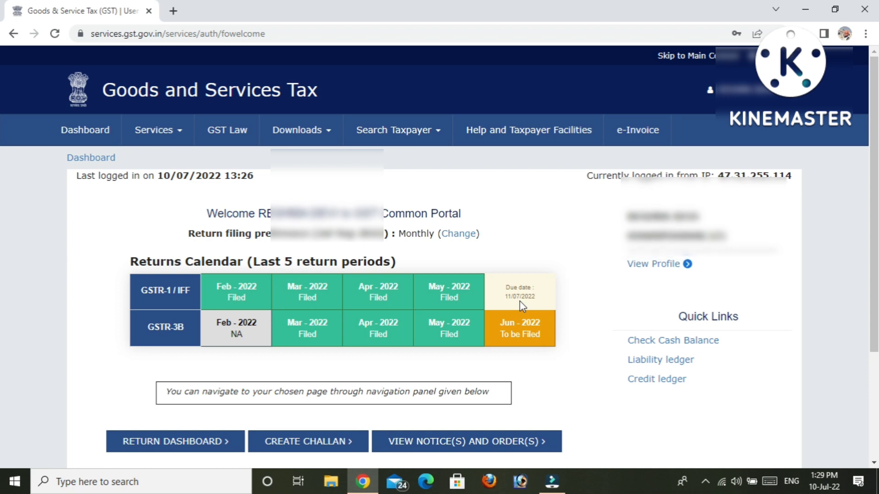
scroll(1, 174, "down", 2)
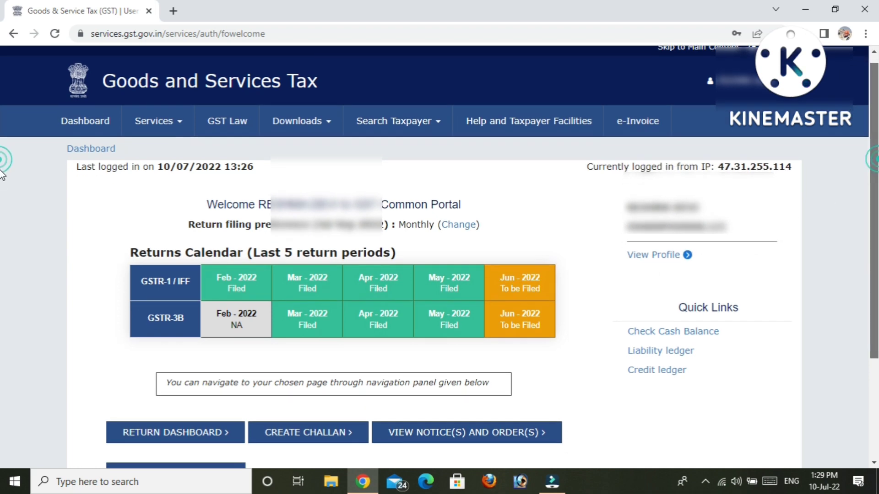
scroll(2, 183, "down", 3)
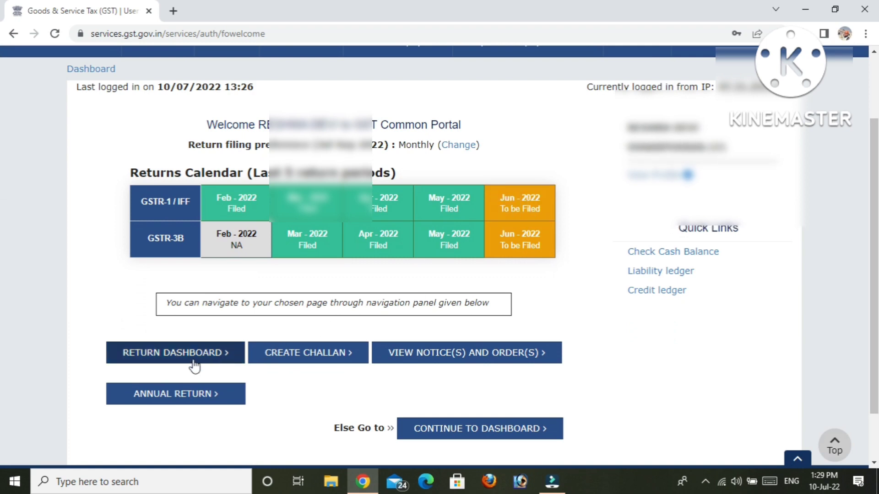
left_click(223, 360)
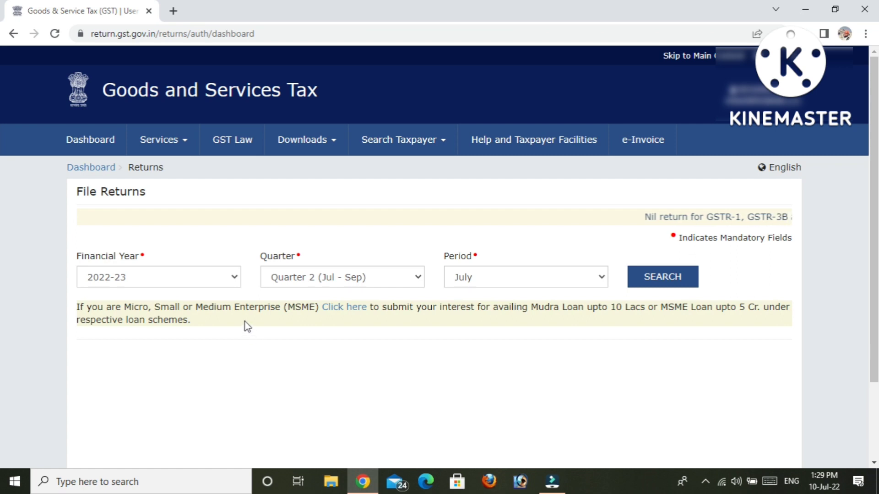
Step: Search returns for FY 2022-23, Quarter 1 (Apr - Jun), period June
left_click(235, 280)
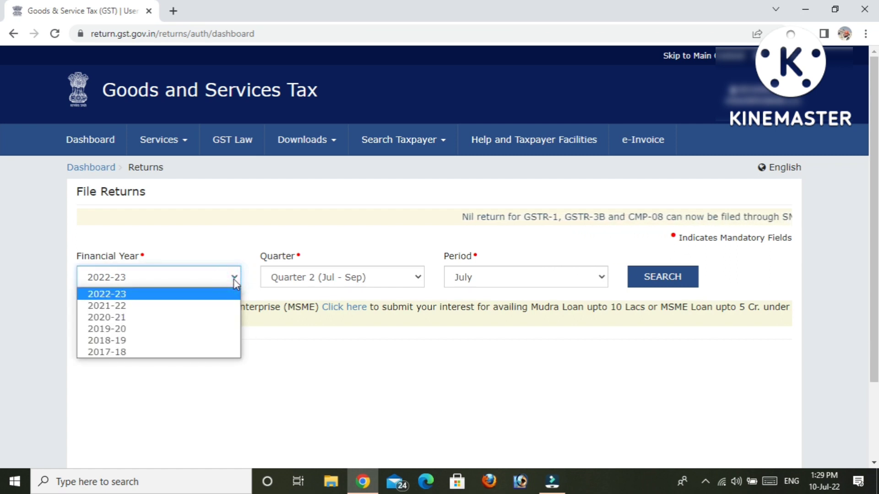
left_click(234, 279)
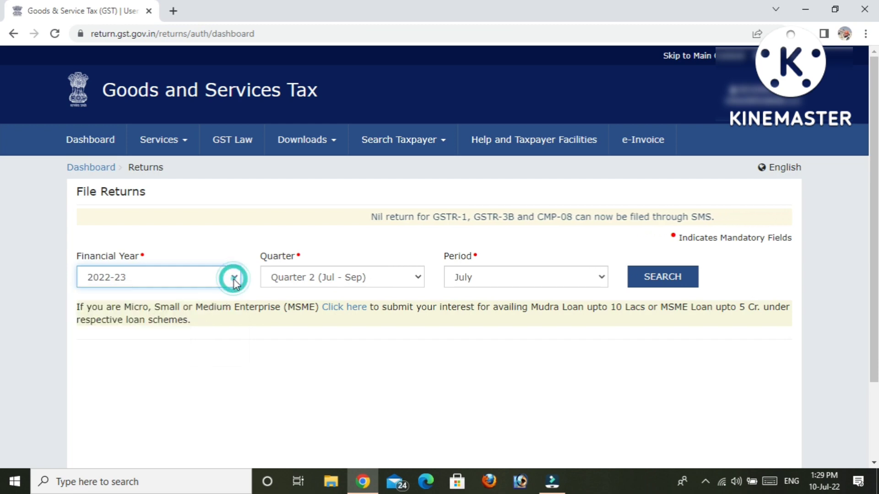
left_click(391, 279)
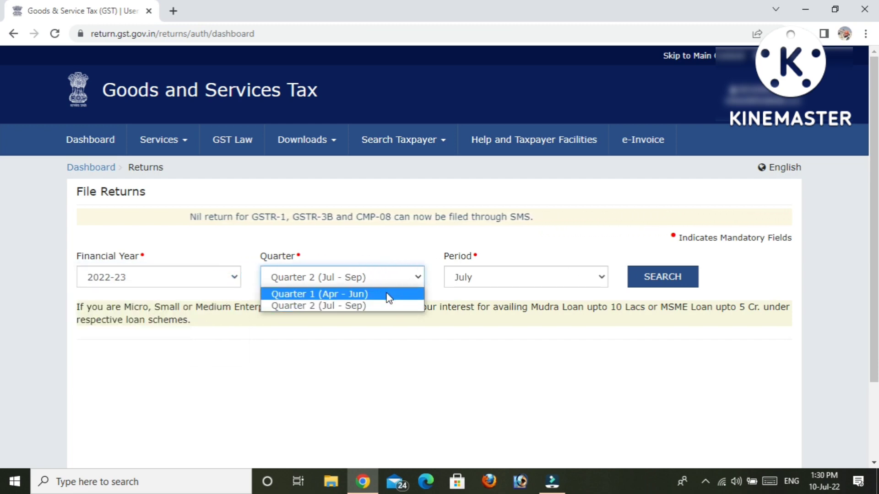
left_click(388, 295)
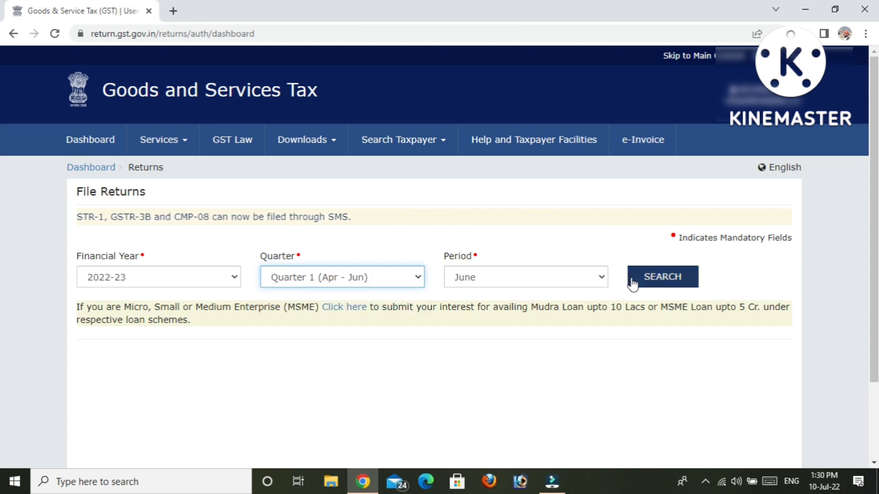
left_click(650, 282)
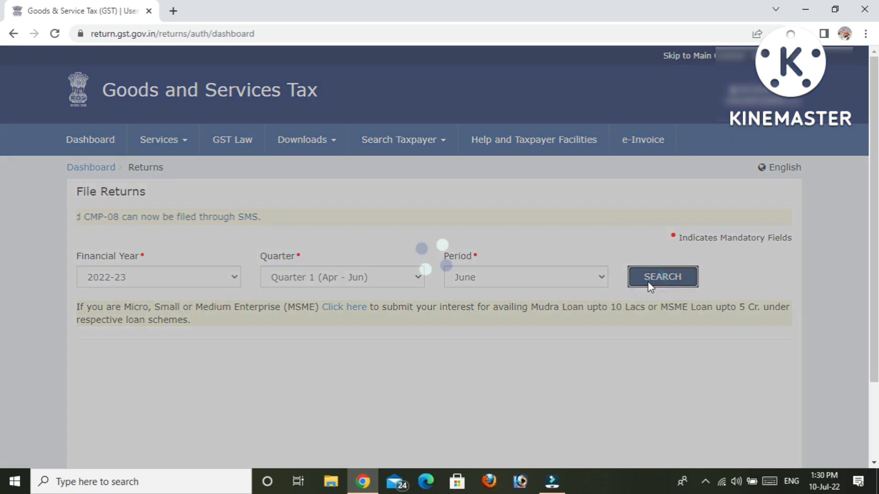
scroll(2, 222, "down", 2)
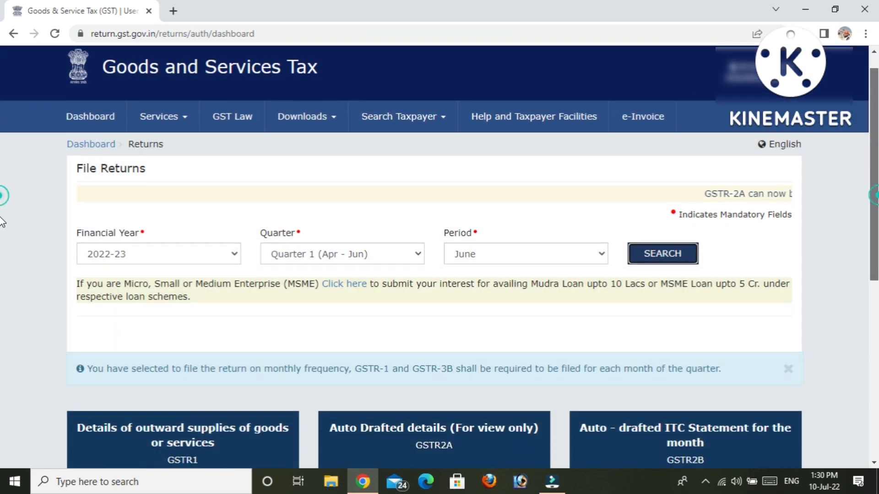
scroll(1, 222, "down", 5)
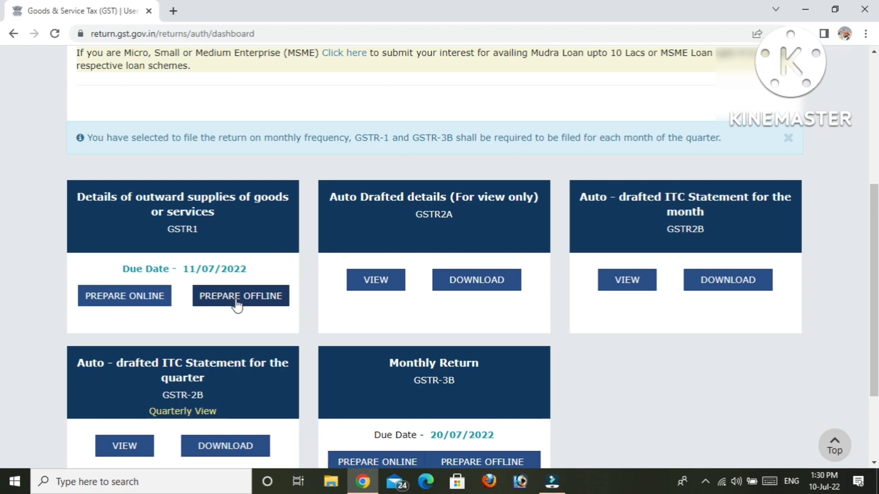
Step: Prepare the GSTR1 return online for June 2022-23
left_click(138, 304)
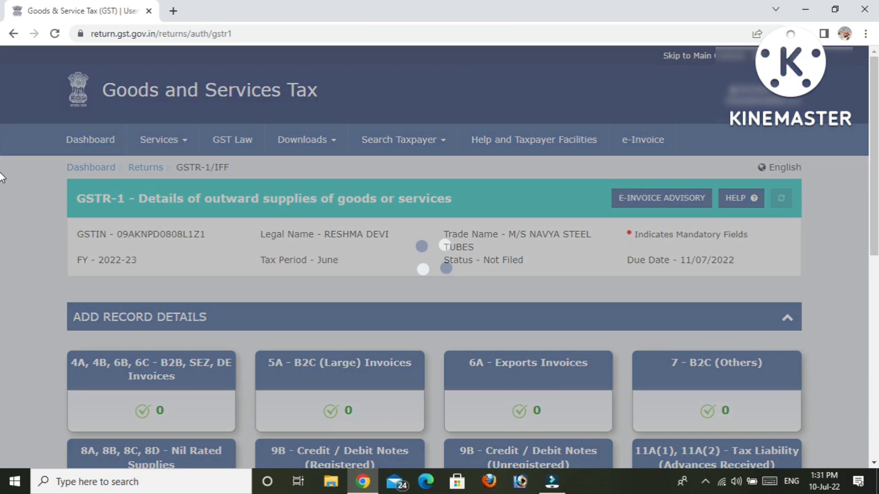
scroll(1, 225, "down", 2)
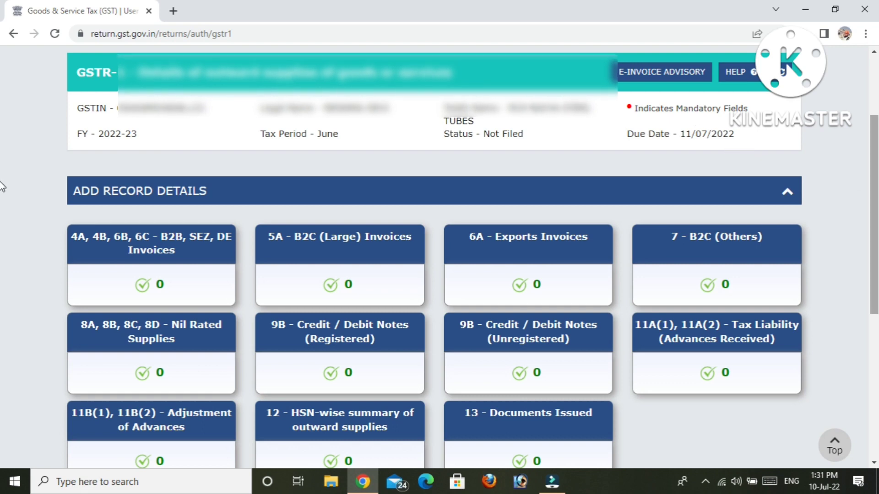
scroll(2, 183, "down", 1)
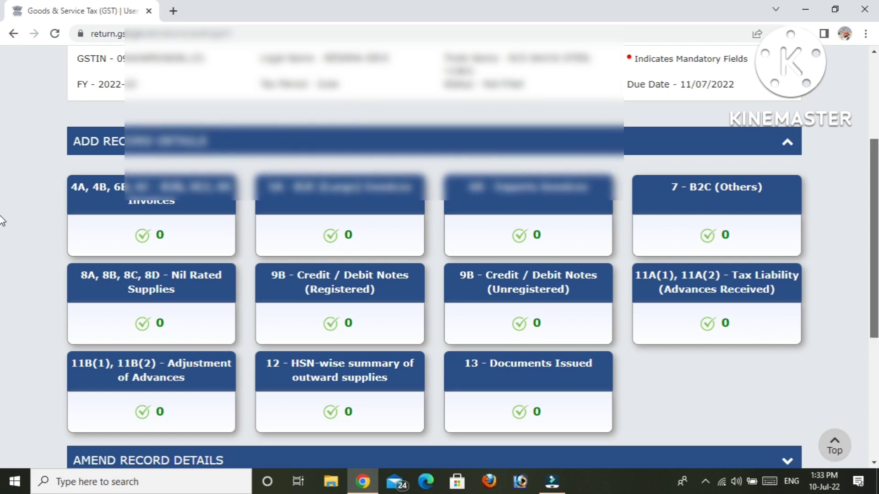
Step: Generate the consolidated summary for the June GSTR-1 return
scroll(2, 221, "down", 5)
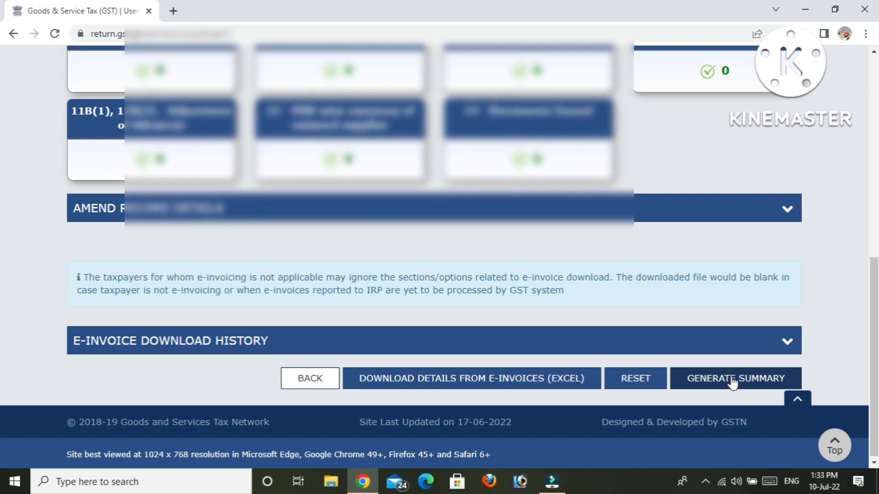
scroll(4, 364, "up", 3)
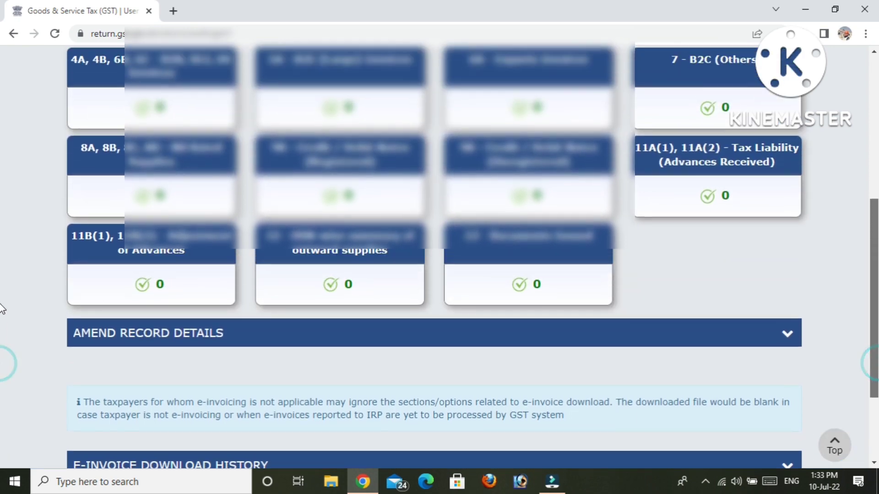
scroll(2, 314, "down", 3)
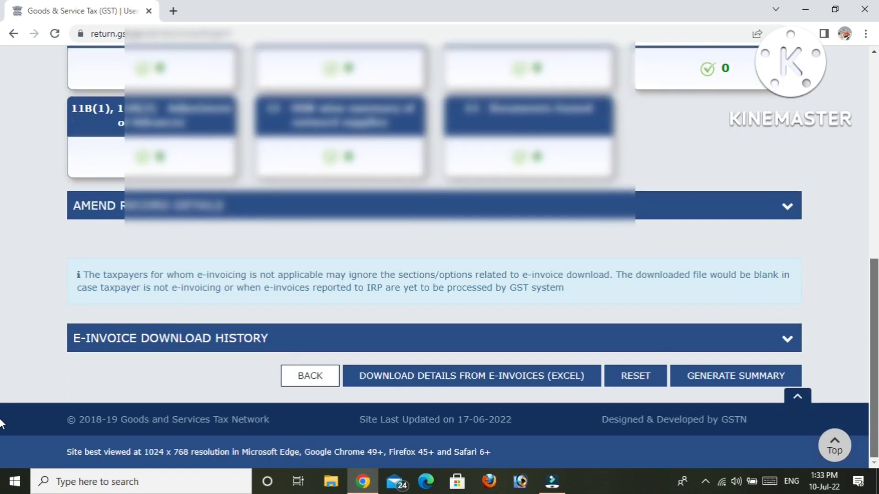
left_click(731, 371)
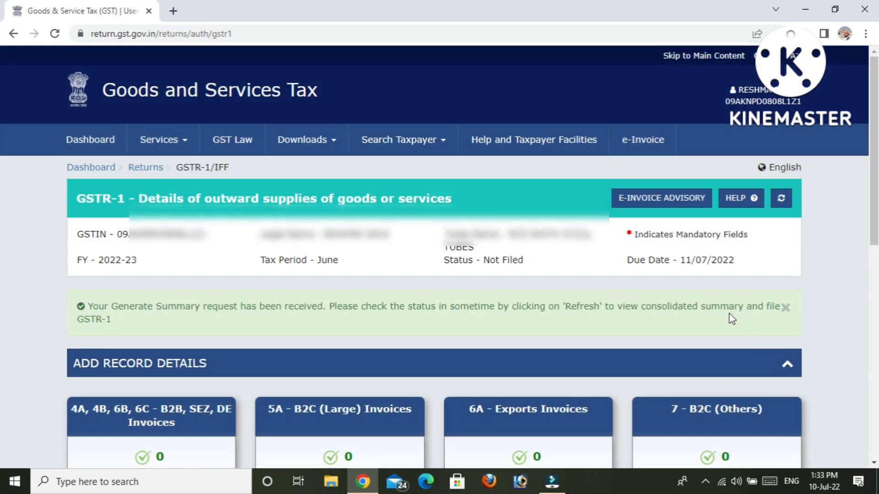
Step: Refresh the GSTR-1 page and confirm its status now reads Ready to File
left_click(782, 199)
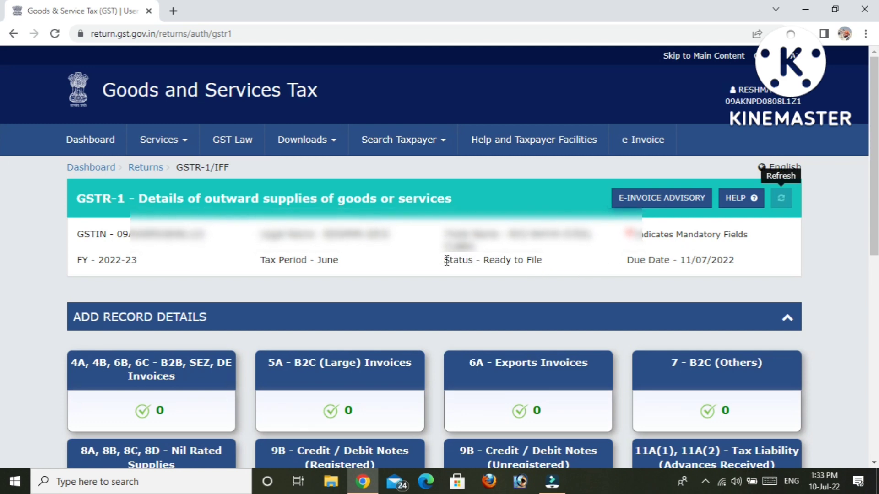
left_click_drag(446, 261, 543, 270)
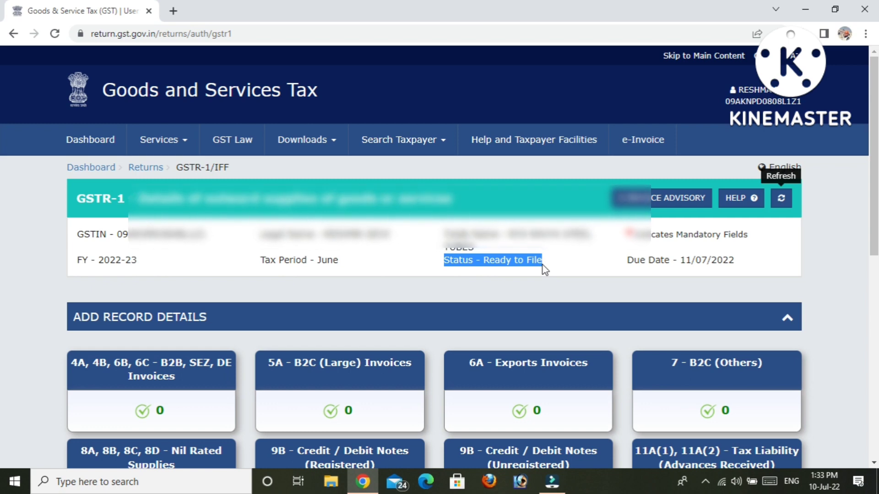
left_click(490, 277)
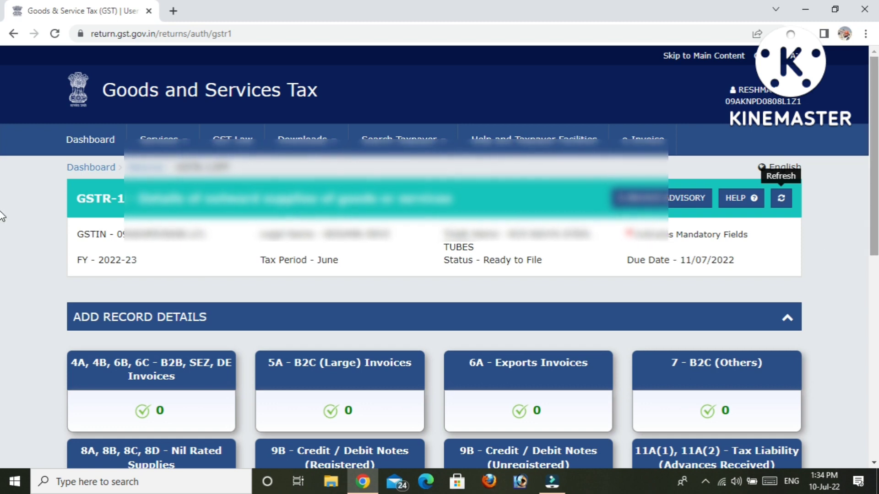
scroll(3, 307, "down", 5)
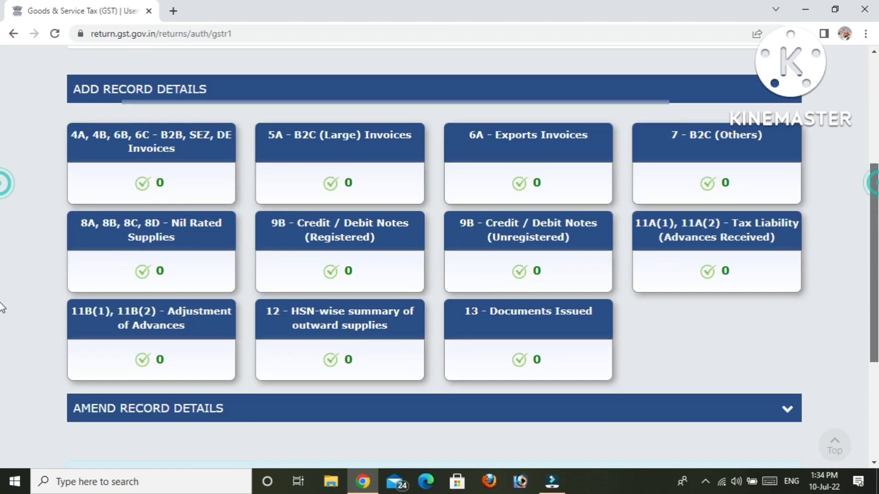
scroll(2, 307, "down", 2)
scroll(2, 357, "down", 2)
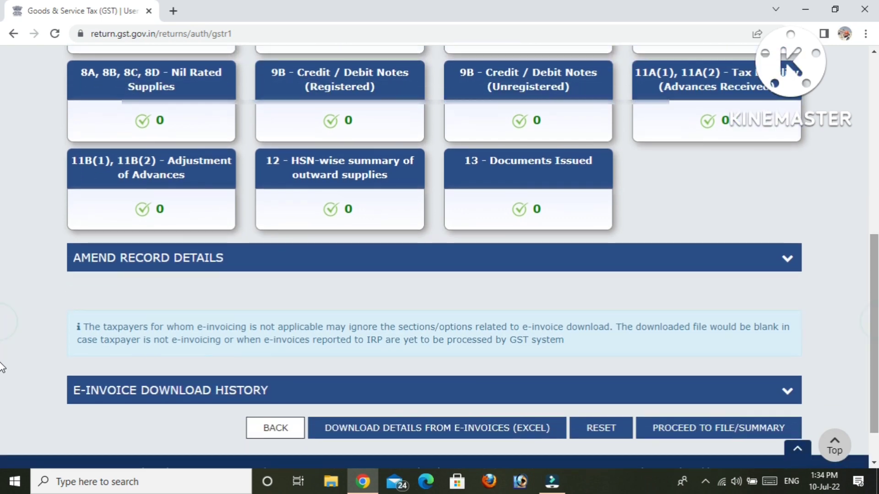
scroll(2, 366, "down", 1)
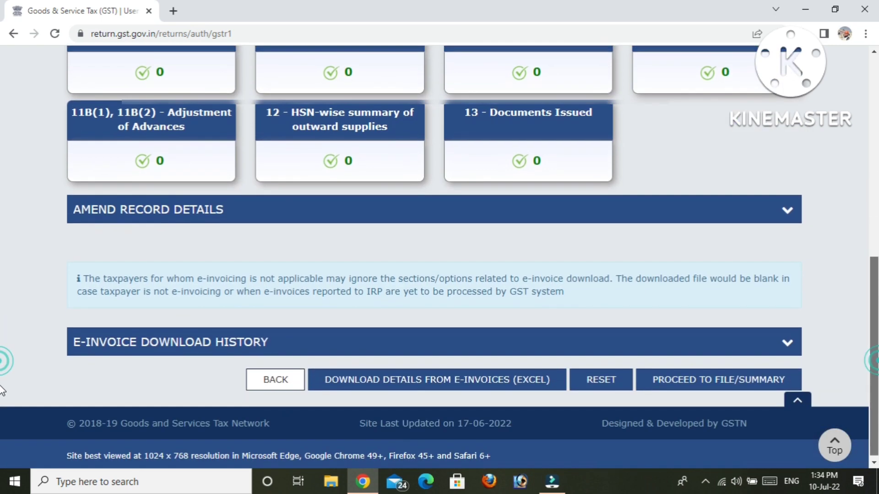
Step: Proceed to the file summary and review the consolidated summary showing 0.00 total liability
left_click(760, 387)
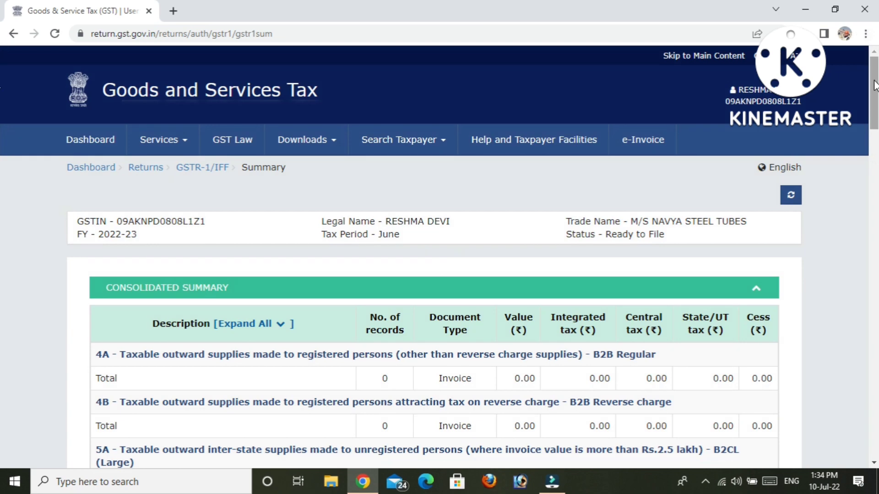
scroll(1, 105, "down", 2)
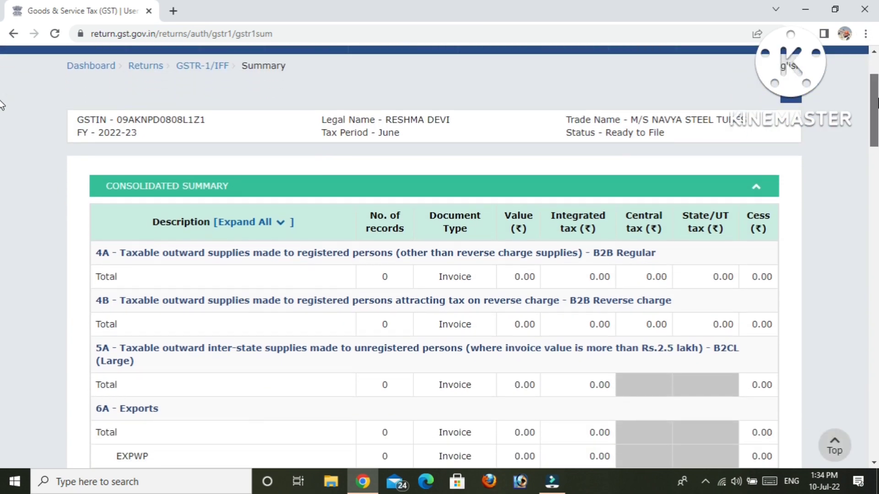
scroll(2, 104, "down", 3)
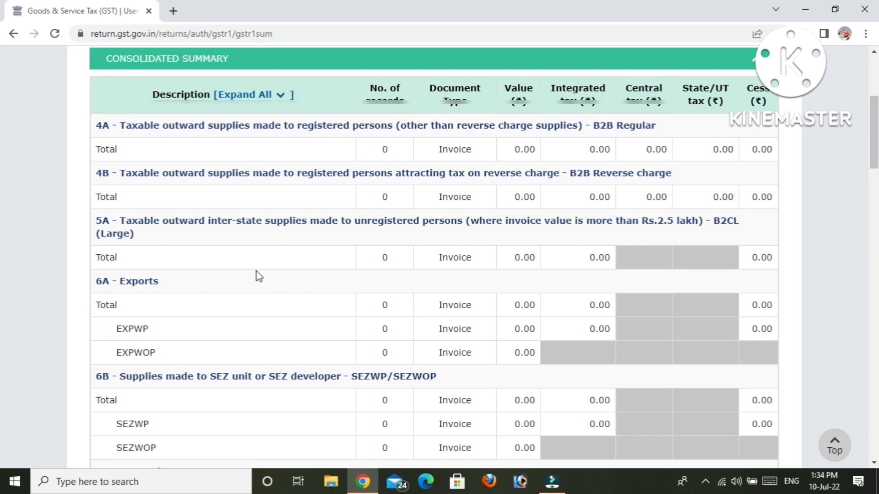
scroll(2, 180, "down", 4)
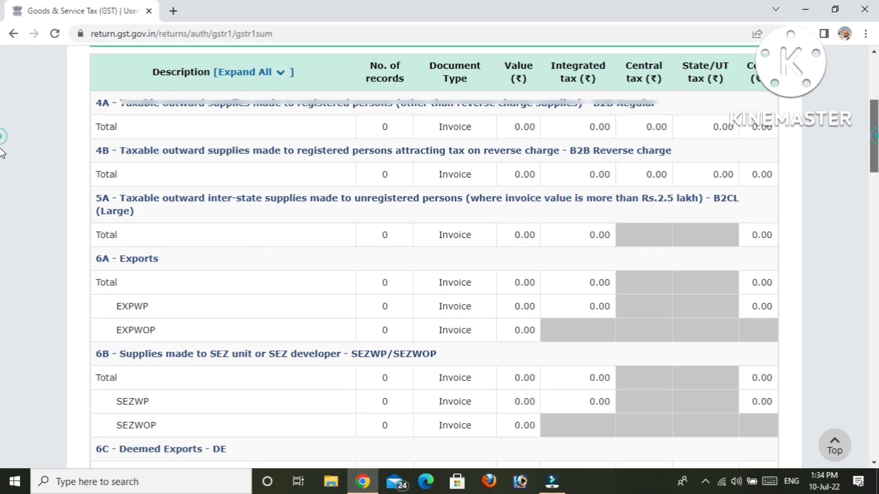
scroll(2, 179, "down", 2)
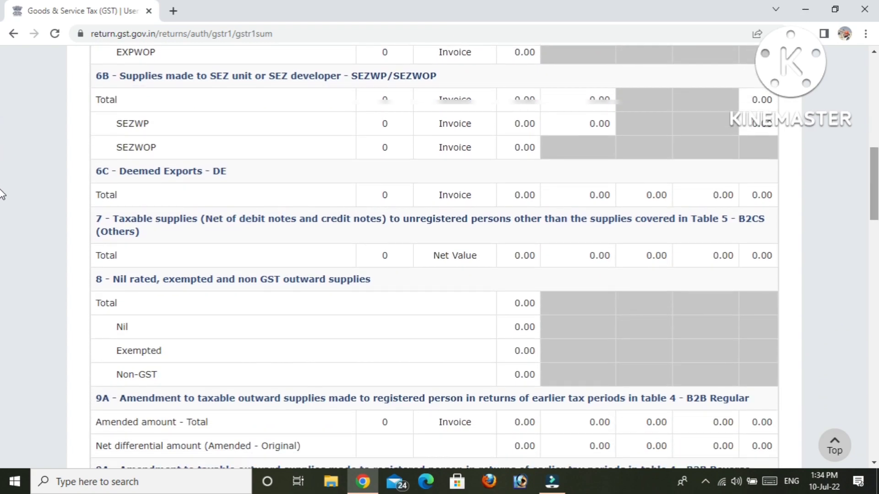
scroll(2, 194, "down", 5)
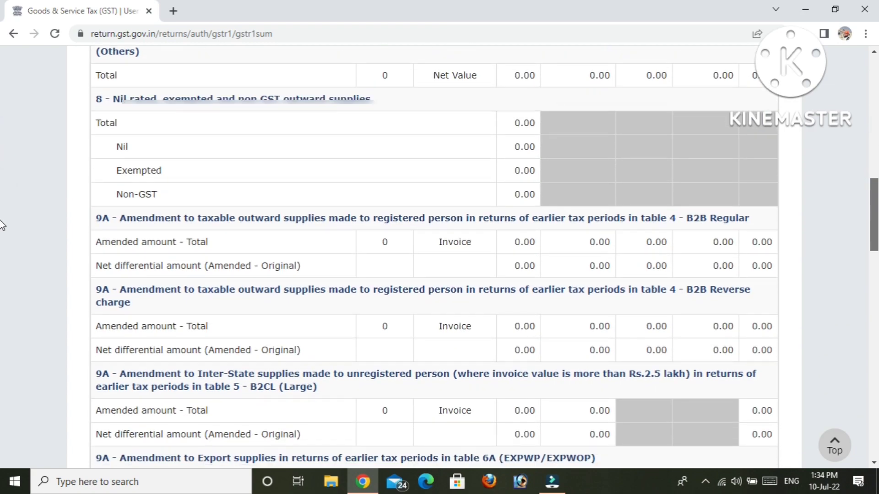
scroll(2, 220, "up", 4)
scroll(3, 156, "up", 2)
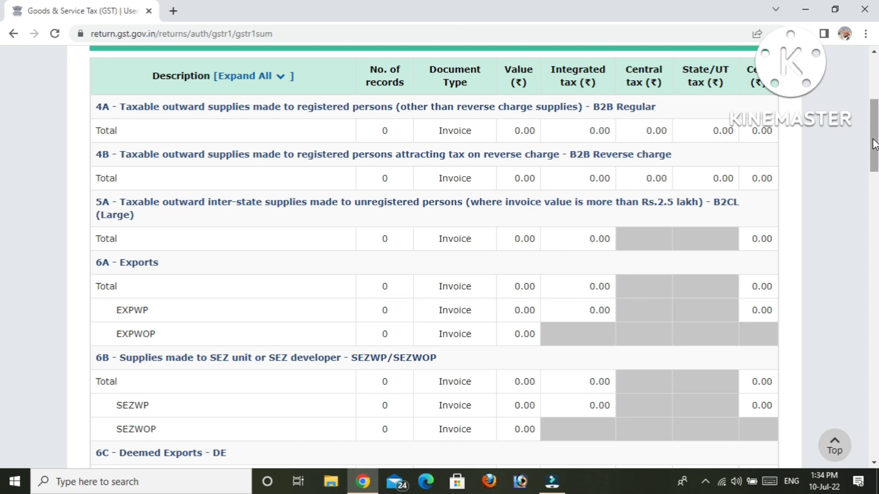
left_click_drag(873, 140, 875, 193)
left_click_drag(875, 195, 875, 443)
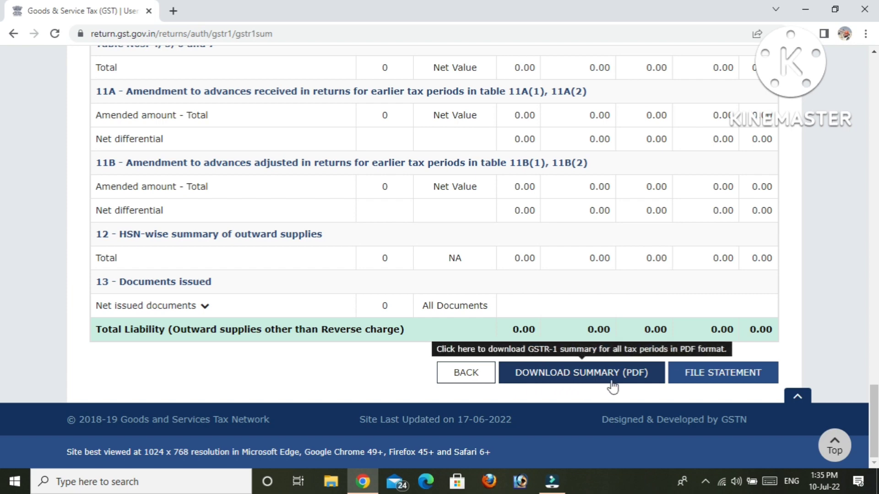
Step: Start filing the statement, affirm the declaration and select the authorised signatory
left_click(715, 381)
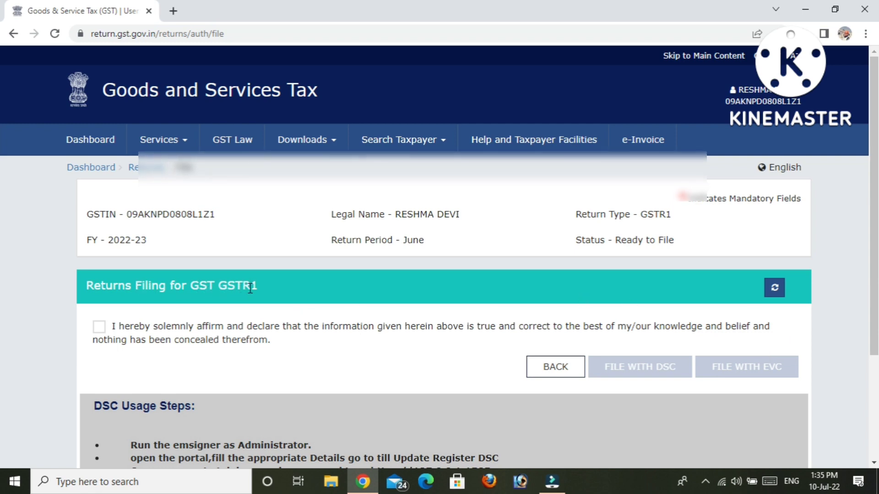
left_click(100, 327)
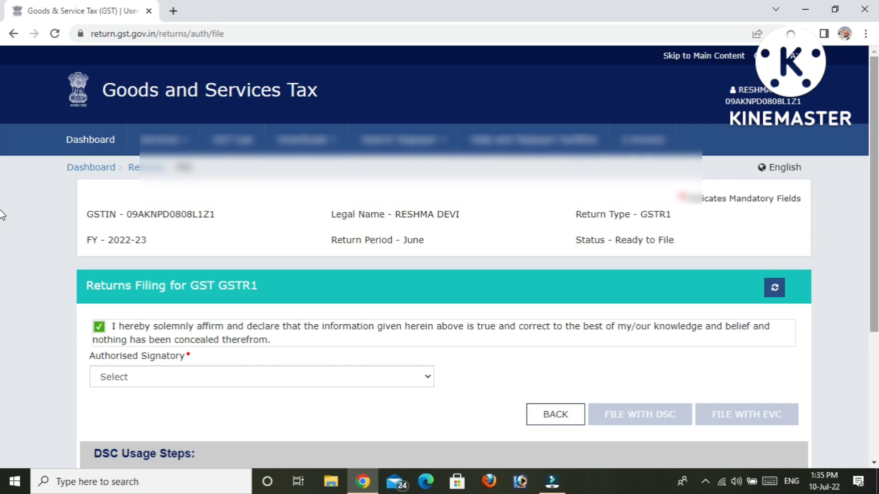
scroll(2, 220, "down", 2)
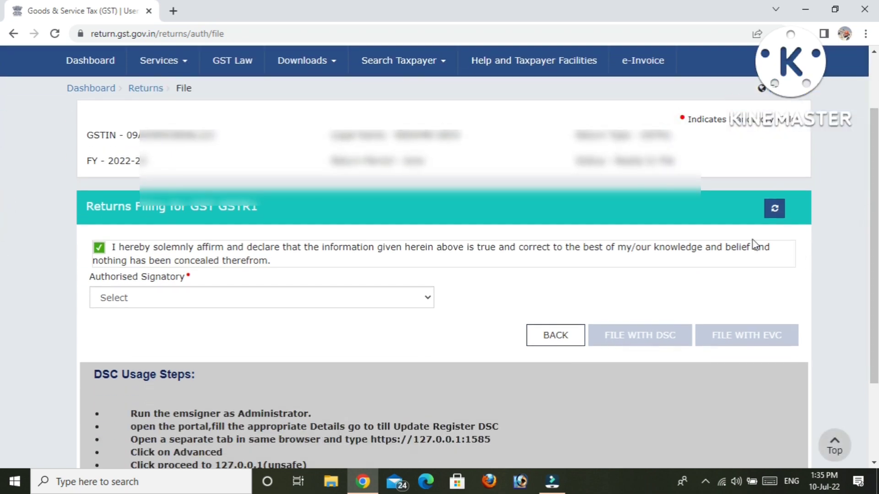
left_click(367, 298)
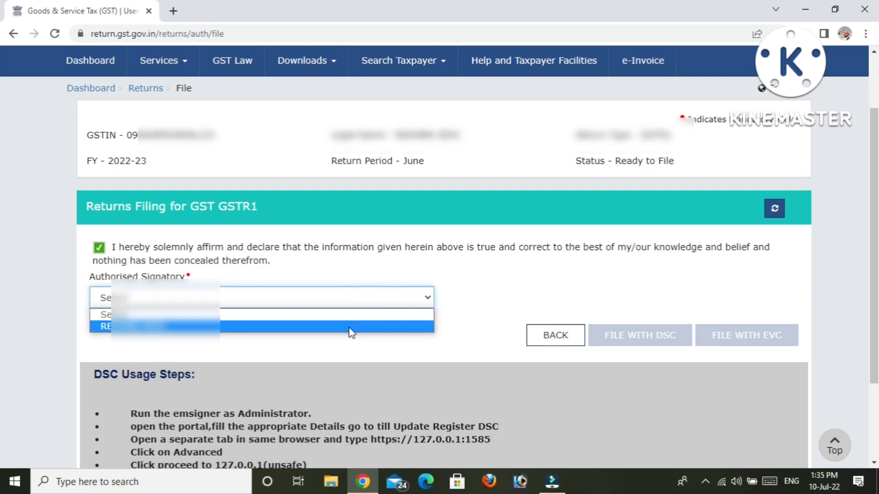
left_click(351, 332)
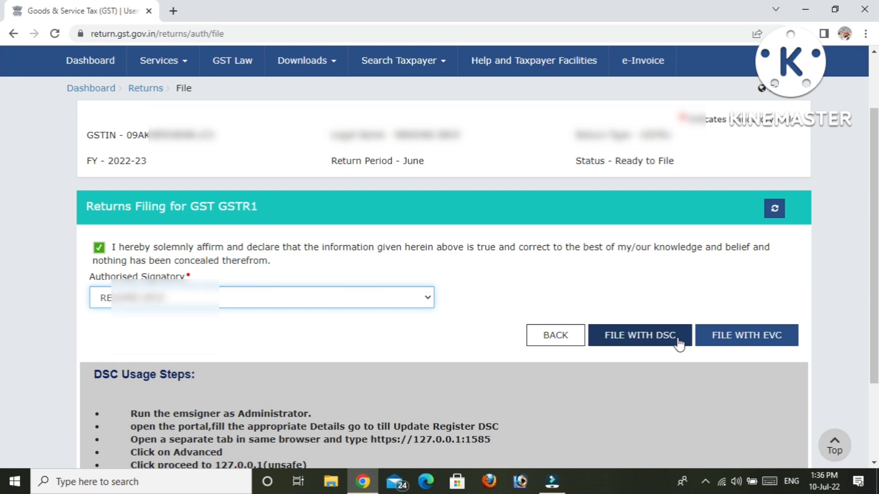
Step: File the June GSTR-1 with EVC, verifying it with the one-time password
left_click(734, 345)
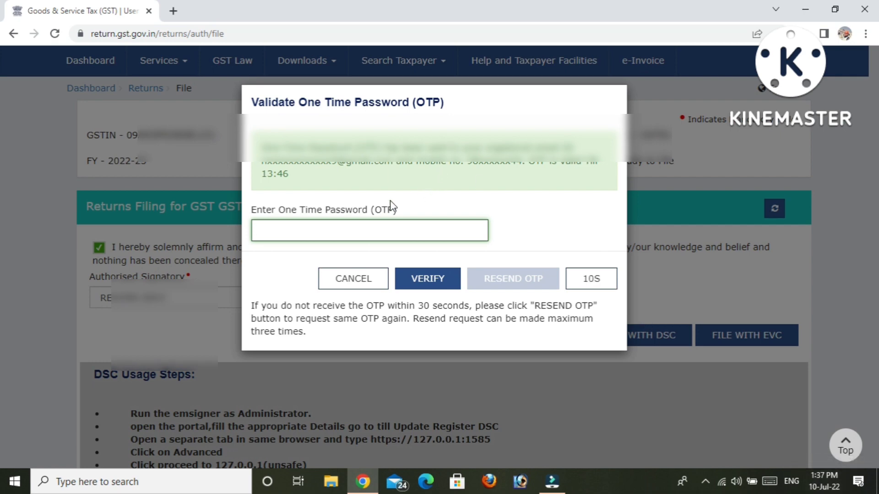
left_click(357, 225)
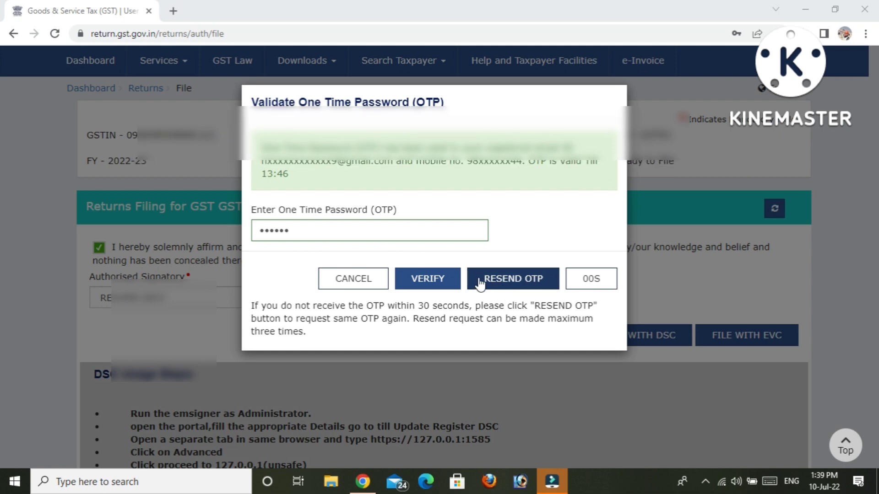
left_click(434, 283)
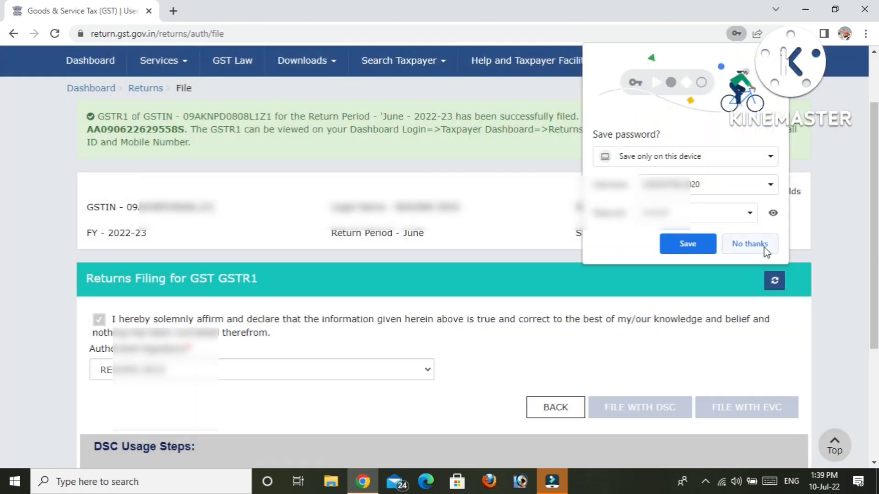
Step: Decline Chrome's save-password offer and highlight the acknowledgement reference number for June
left_click(758, 245)
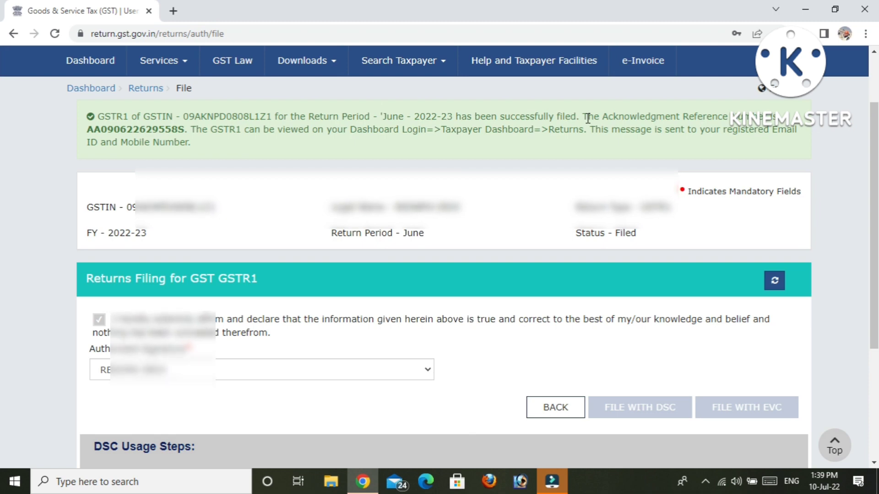
left_click_drag(95, 133, 181, 131)
left_click(263, 147)
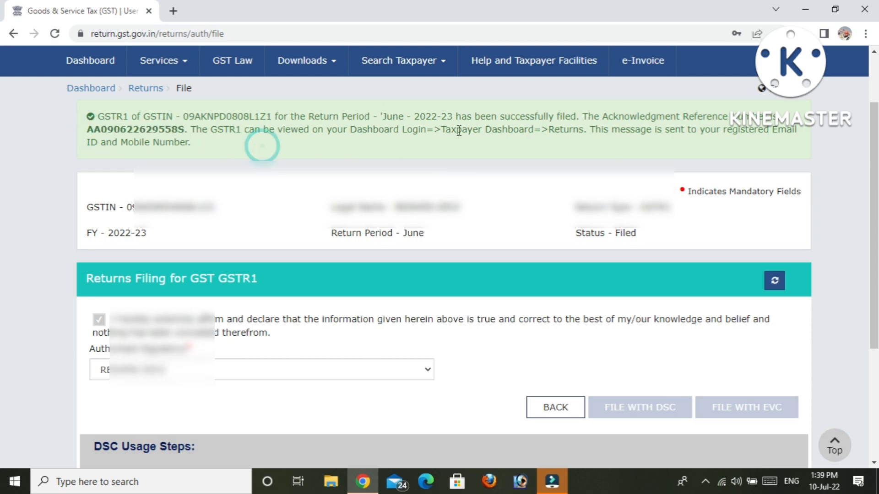
Step: Read the rest of the acknowledgement message, including the Mobile Number mention, and the Filed status
left_click_drag(755, 137, 763, 133)
left_click(754, 137)
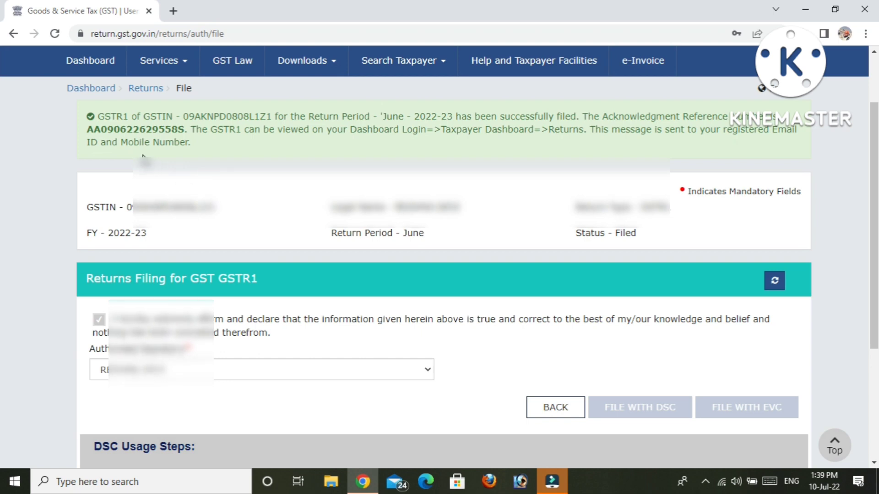
left_click_drag(119, 142, 188, 143)
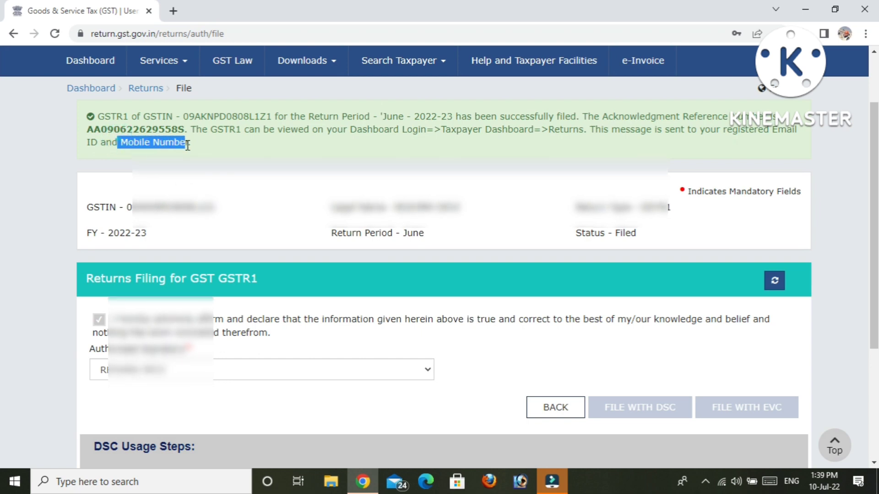
left_click(204, 145)
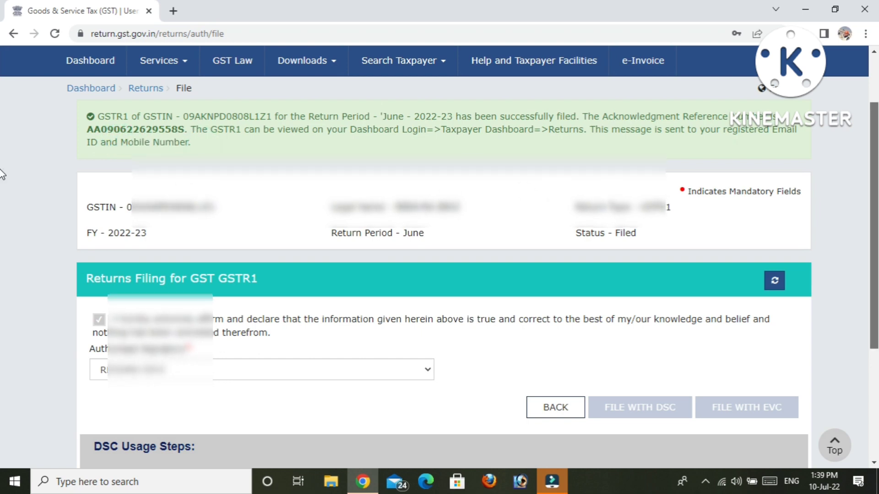
mouse_move(878, 198)
left_mouse_down()
mouse_move(878, 267)
mouse_move(870, 210)
left_mouse_up()
left_click(877, 267)
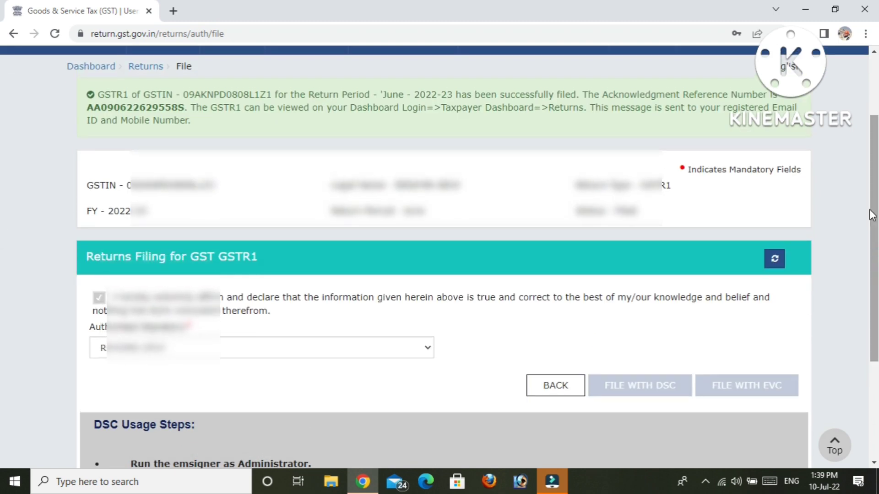